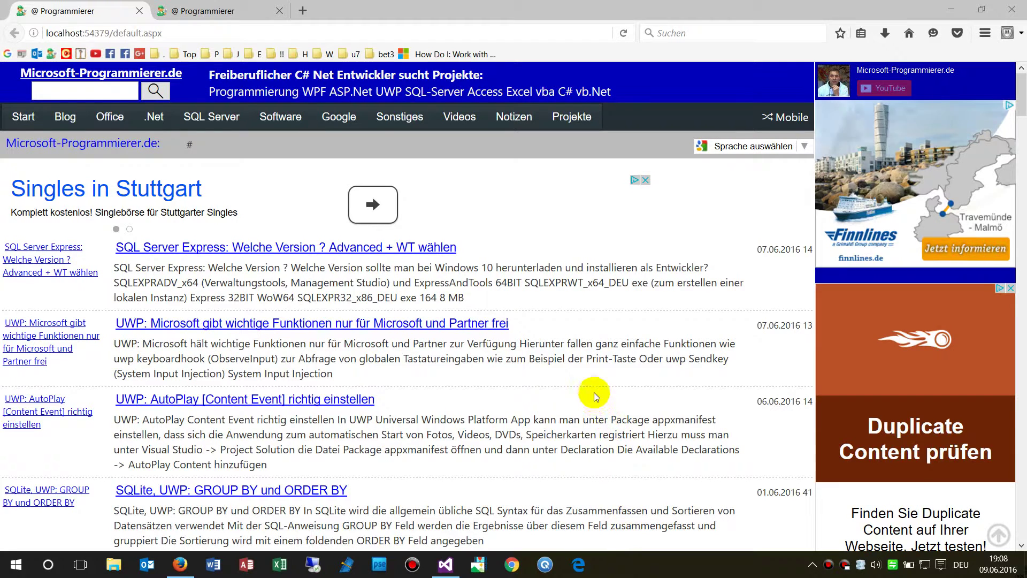
- Translate the localhost start page into English using the site's language selector
click(802, 152)
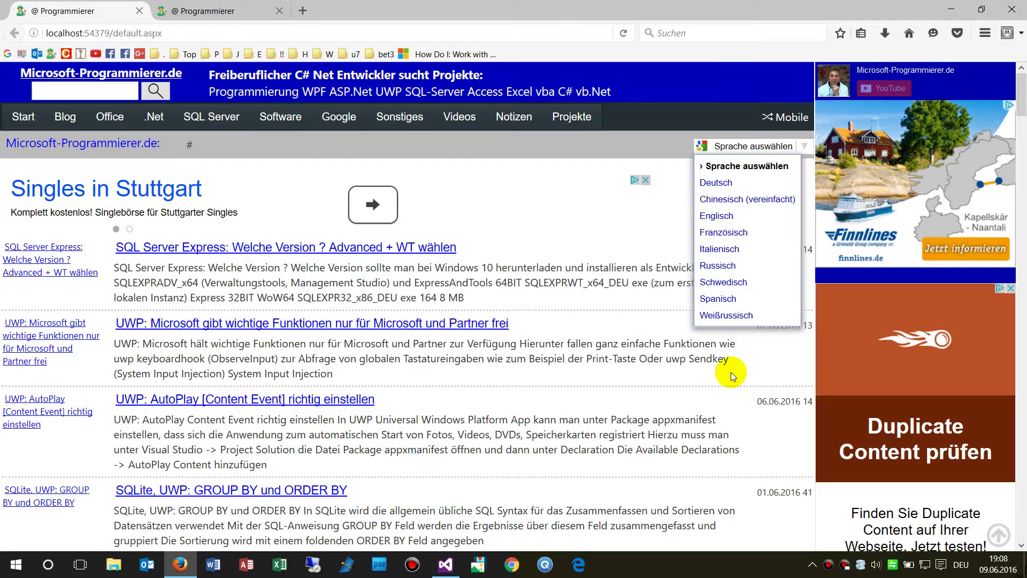
click(769, 167)
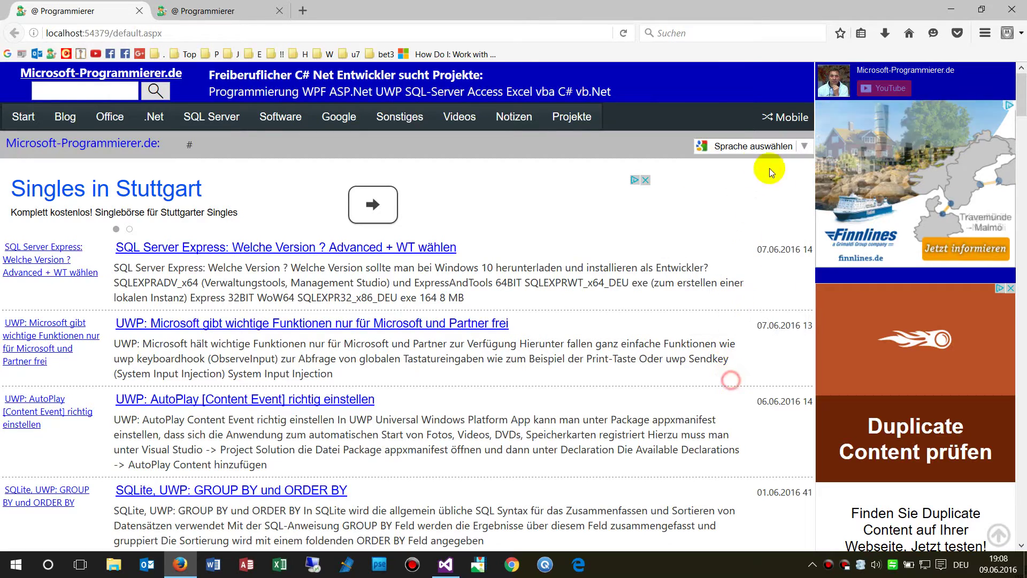
click(797, 154)
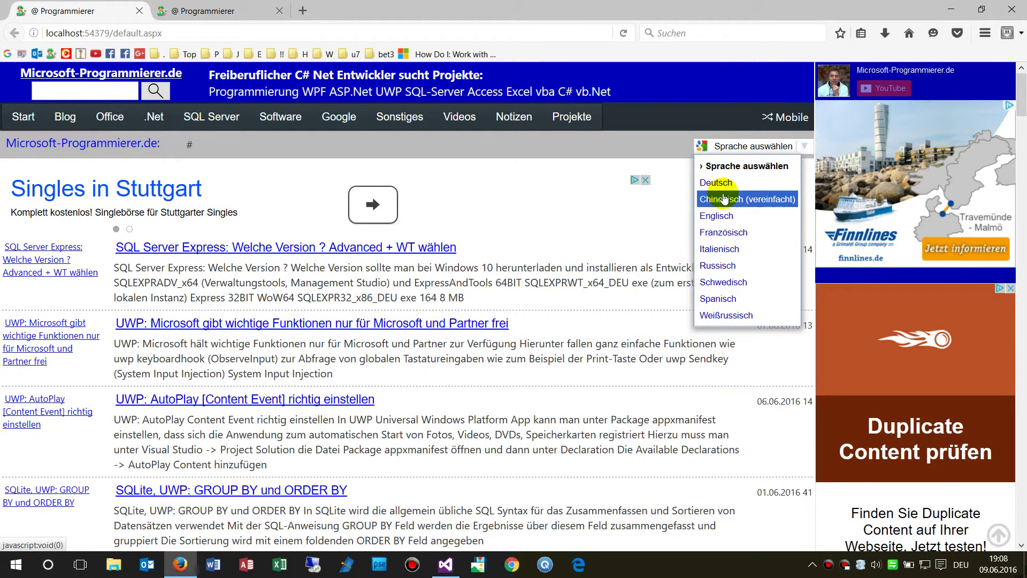
click(717, 216)
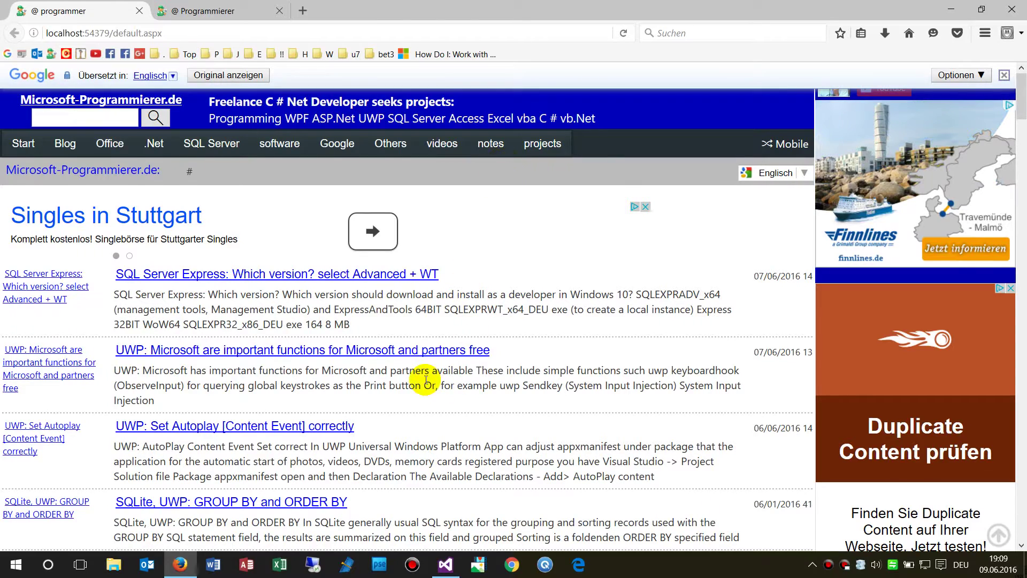
scroll(464, 353, down, 3)
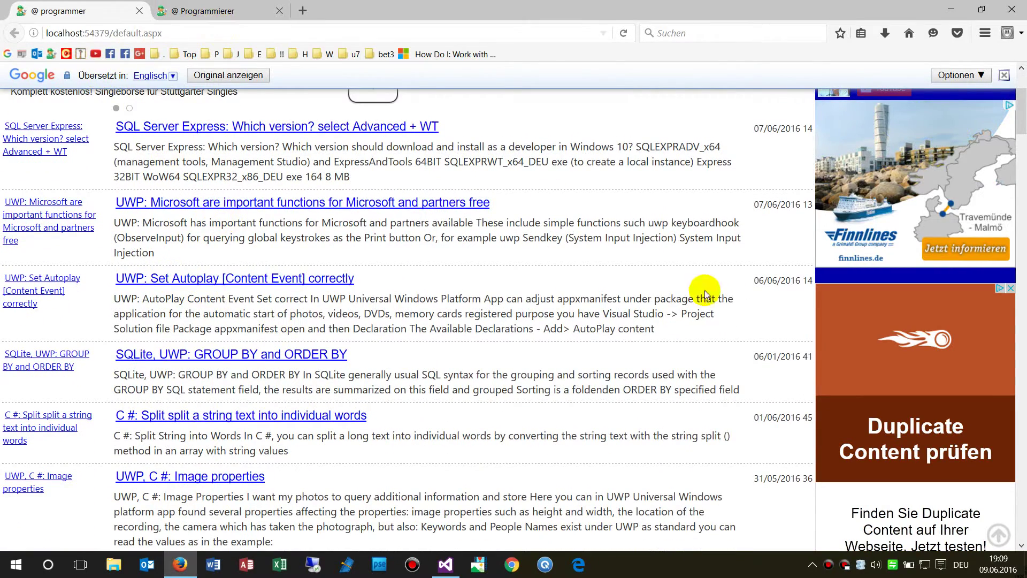
- On microsoft-programmierer.de, follow the Translate API article's link to translate.google.com/manager
click(210, 11)
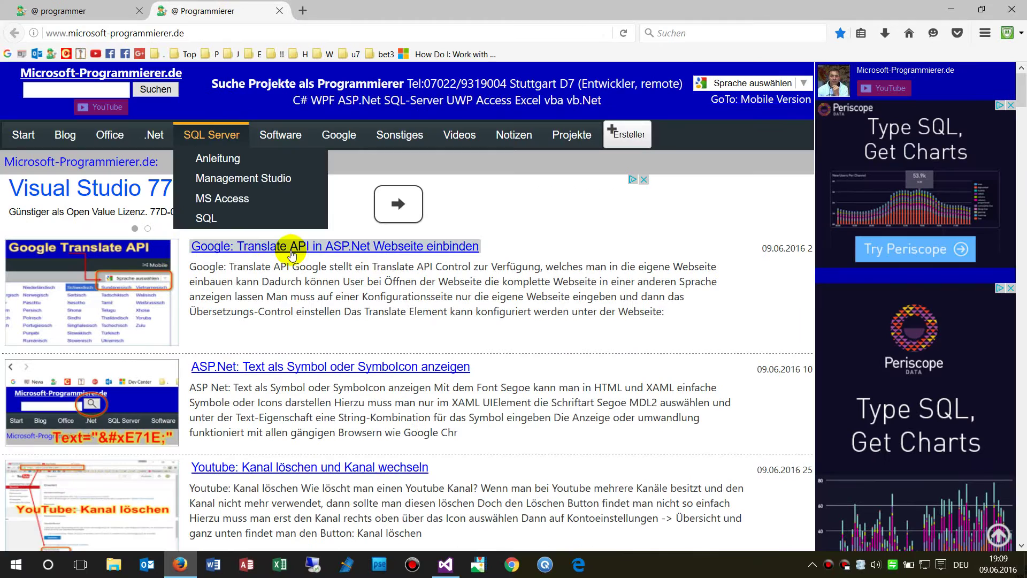
click(276, 248)
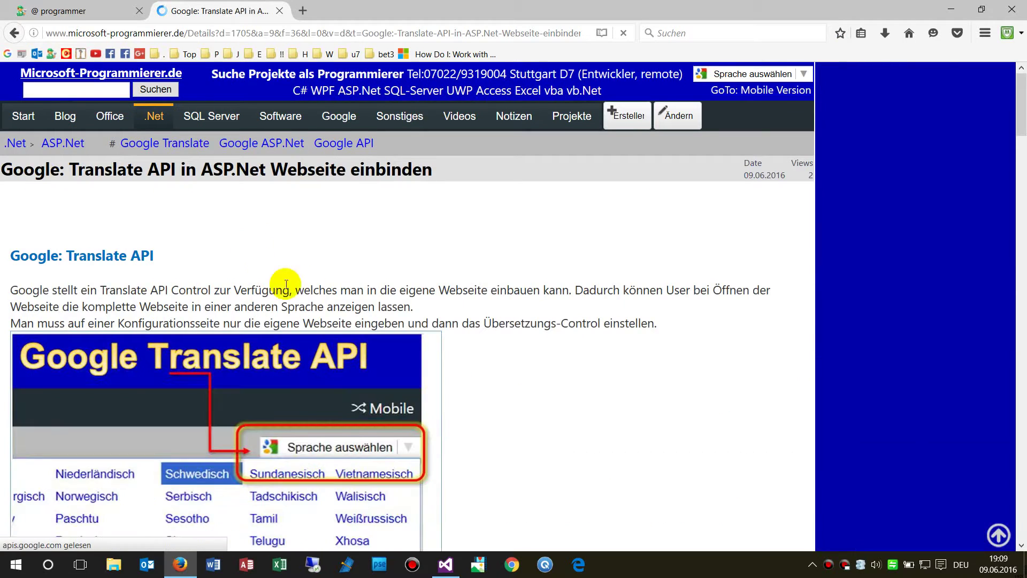
scroll(472, 306, down, 5)
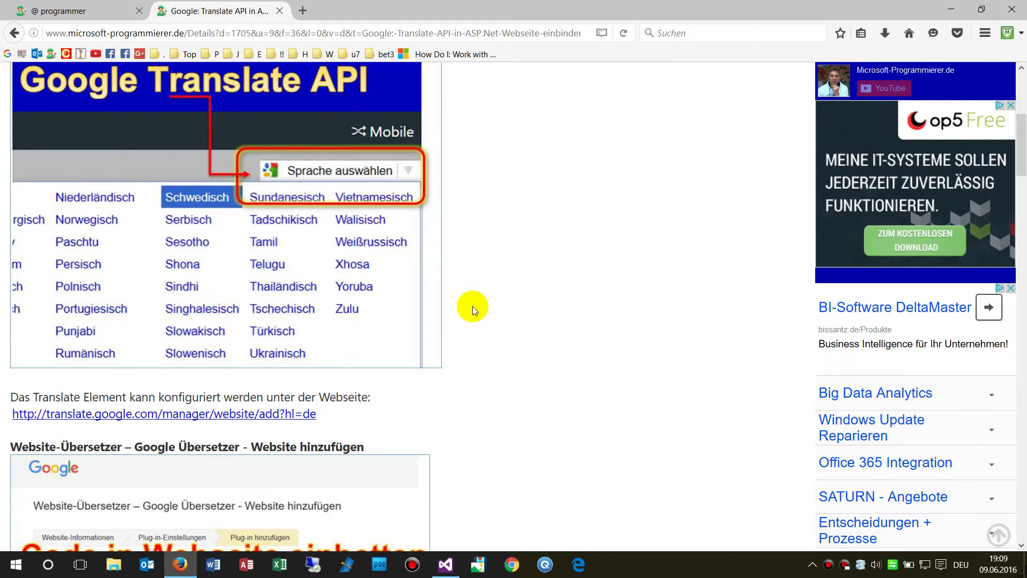
click(277, 416)
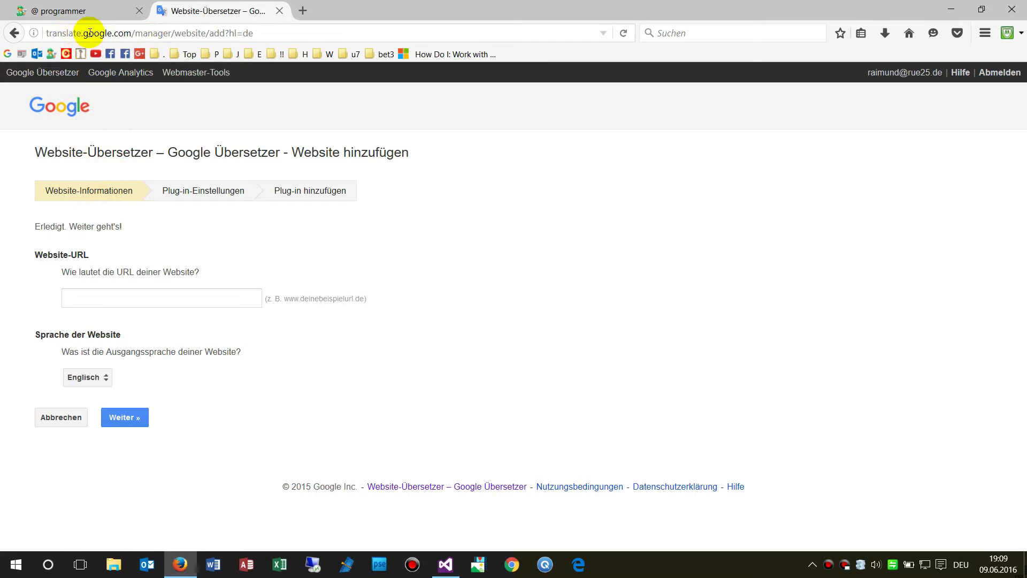
click(136, 291)
text(m)
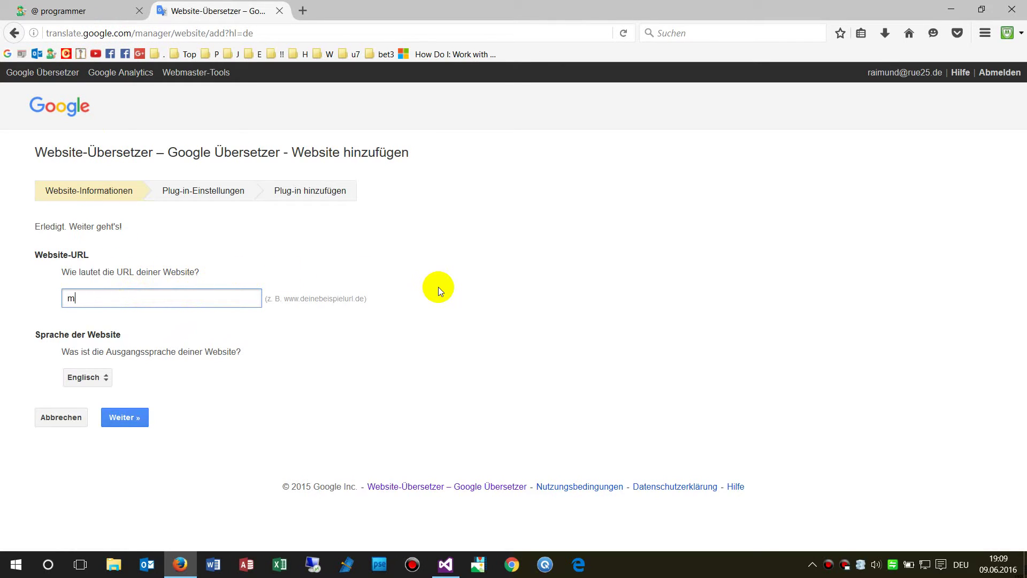
text(ic)
key(Down)
key(Return)
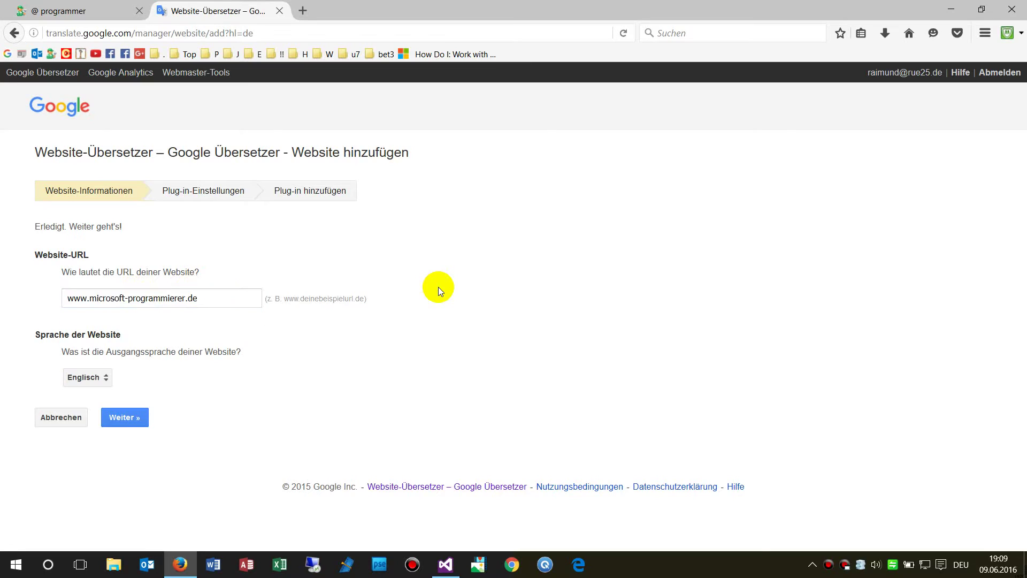
click(103, 381)
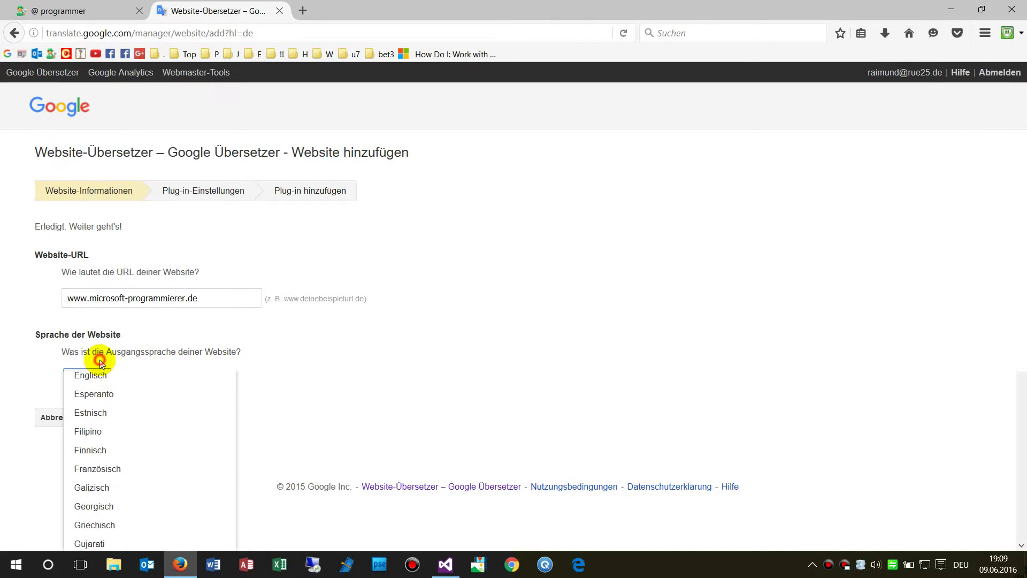
click(97, 358)
click(142, 420)
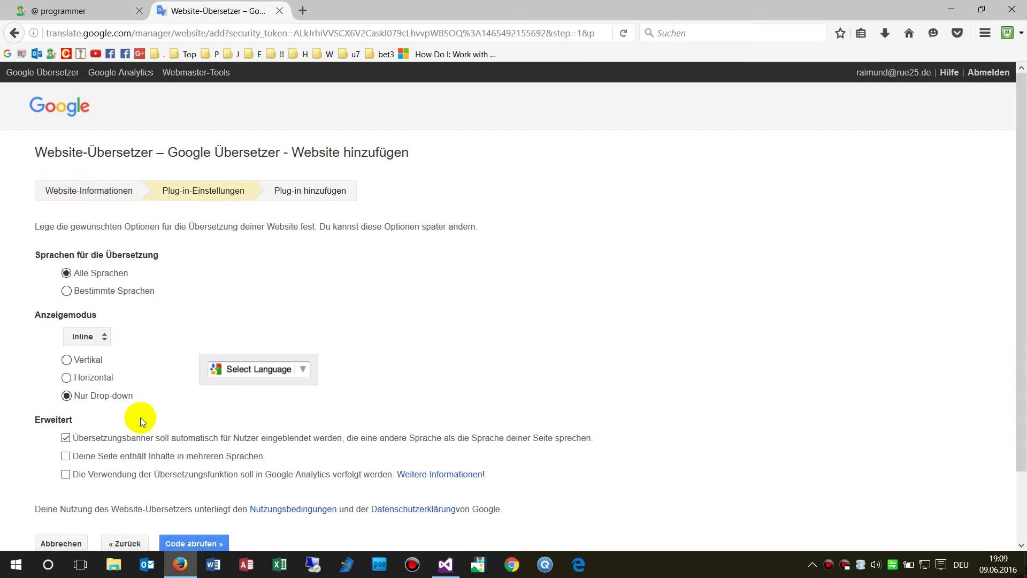
- Restrict translation to English, Danish, Romanian and Russian, keeping Inline display mode
click(102, 295)
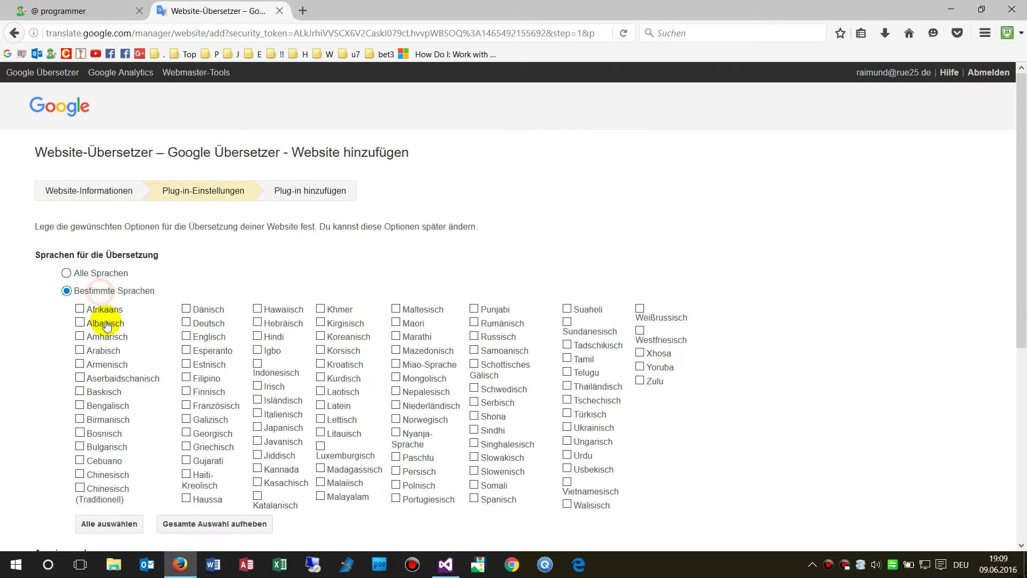
click(187, 337)
click(187, 312)
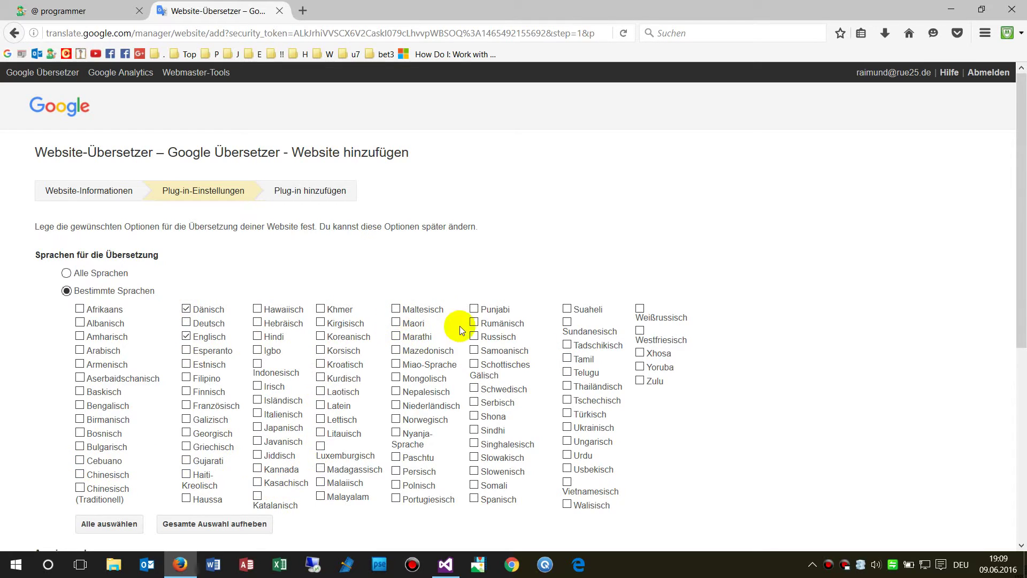
click(474, 323)
click(473, 336)
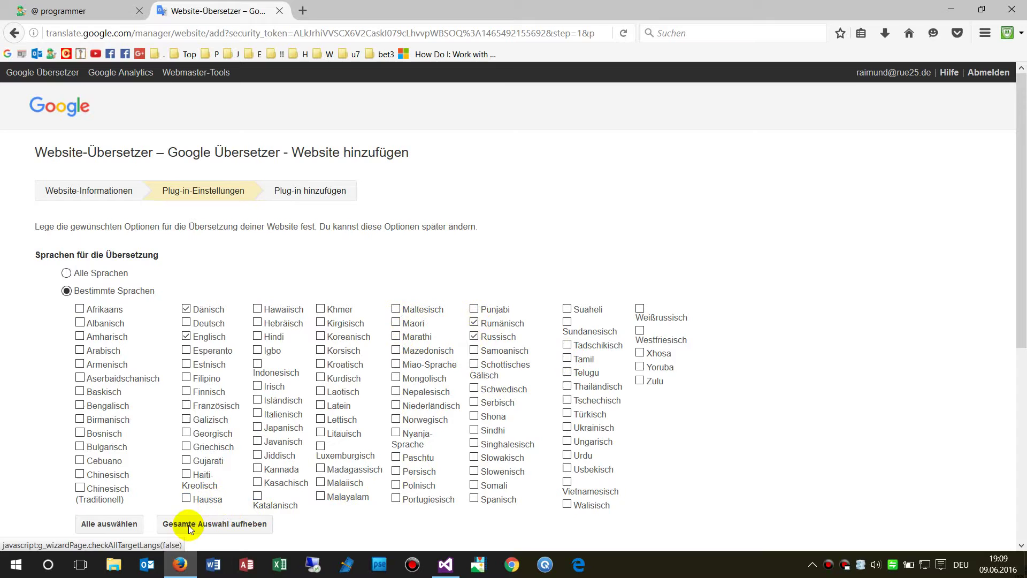
scroll(58, 428, down, 5)
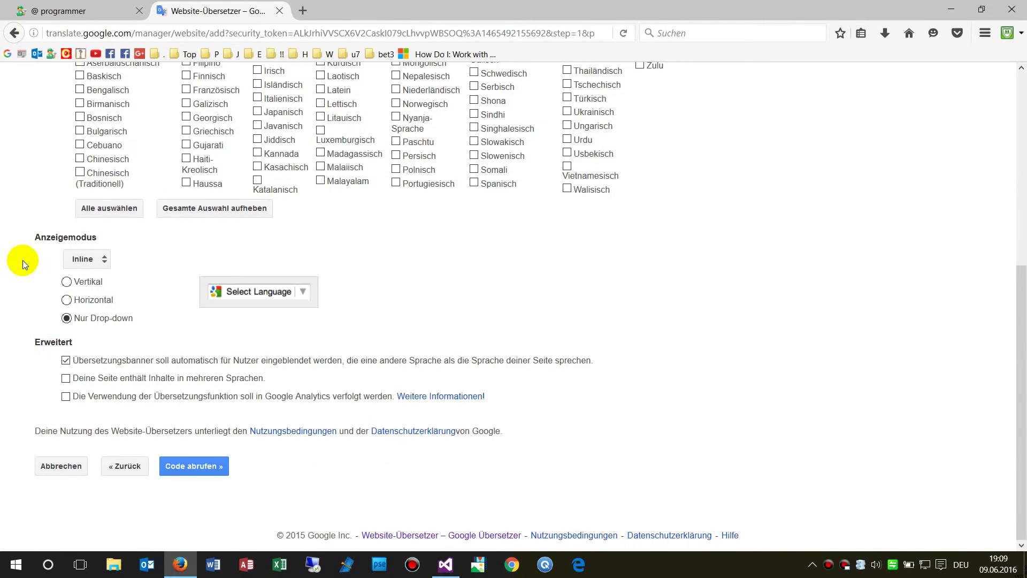
click(102, 264)
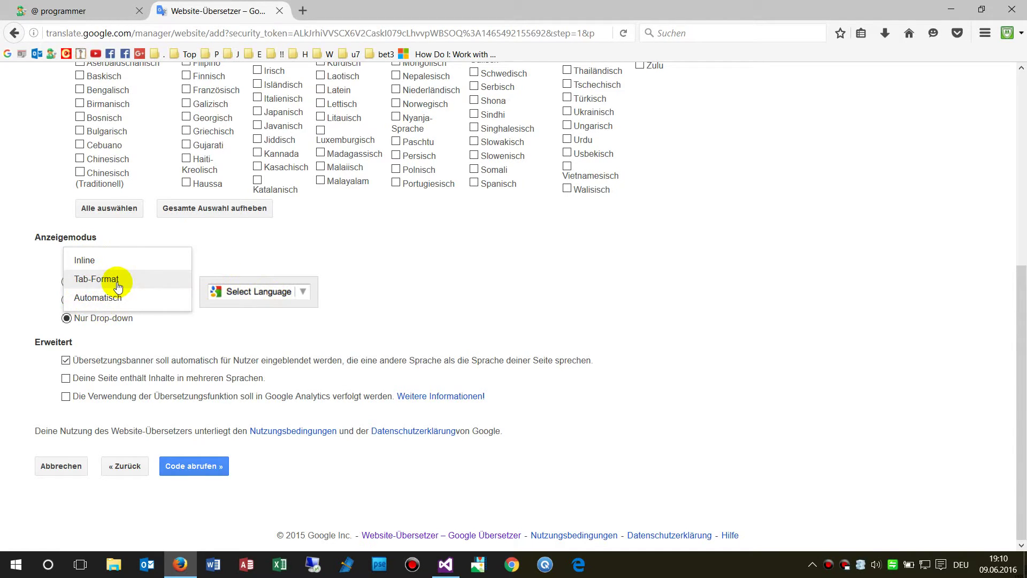
click(85, 260)
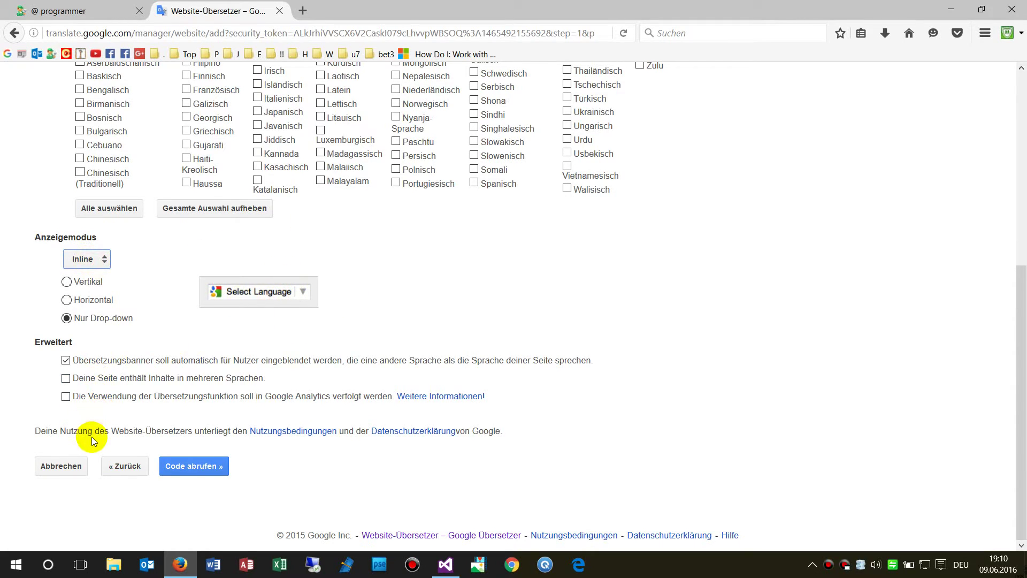
- Generate the translator embed code, select the whole snippet, and return to Visual Studio
click(199, 468)
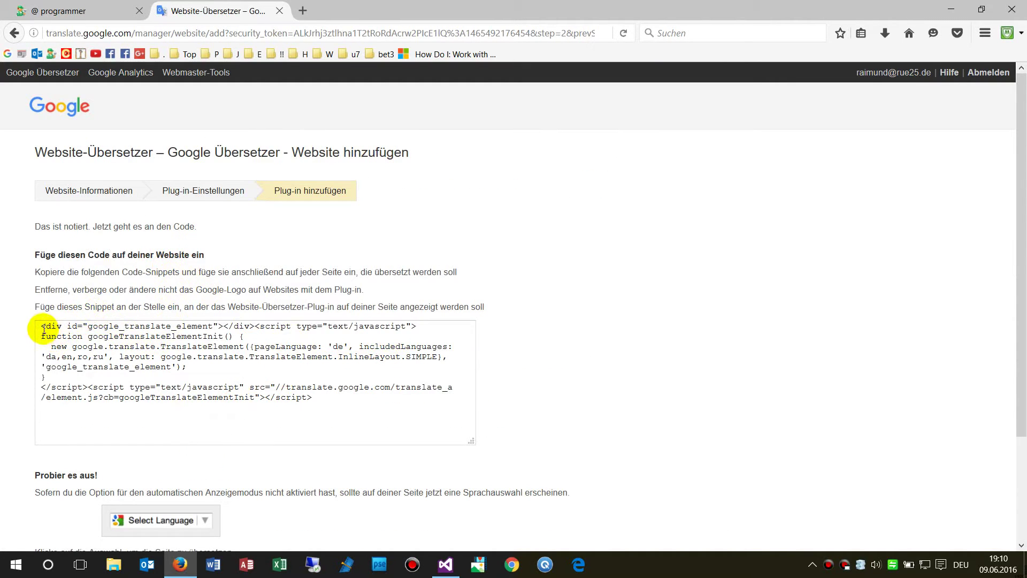
drag(40, 326, 477, 404)
key(ctrl+c)
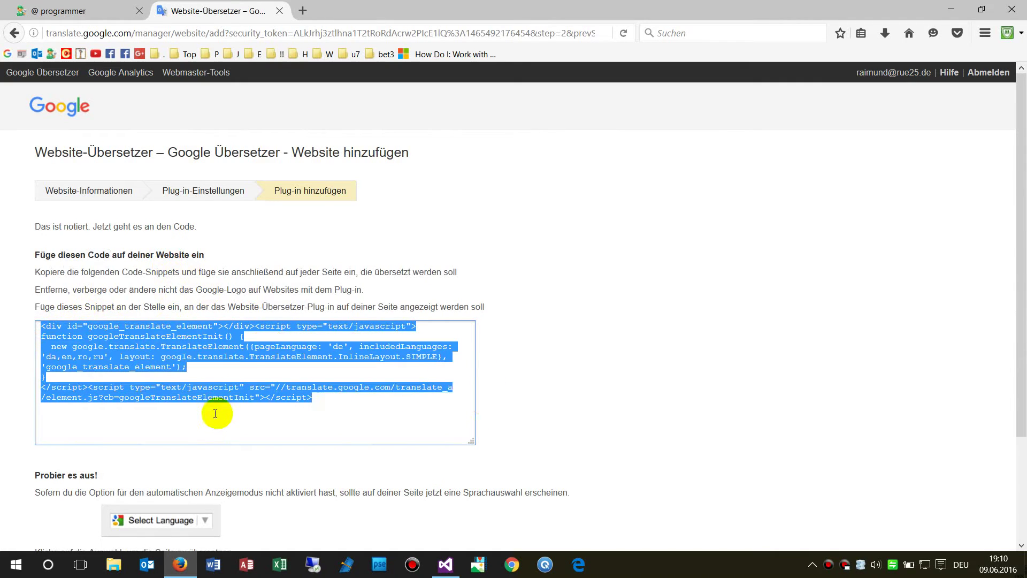
click(445, 564)
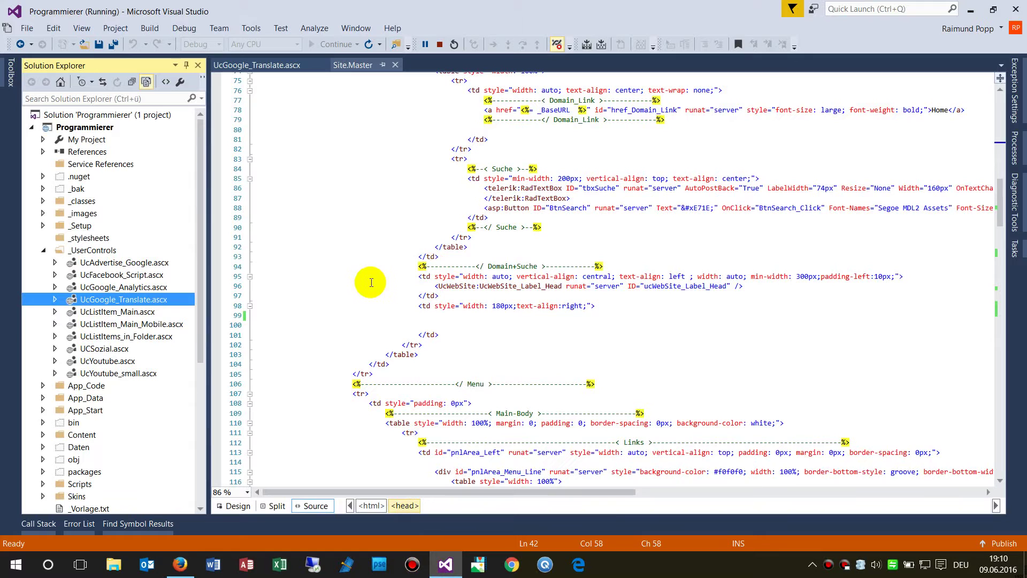
- Stop debugging and locate the UcAdvertise_Translate line 191 in Site.Master's Google_Translate block
click(439, 46)
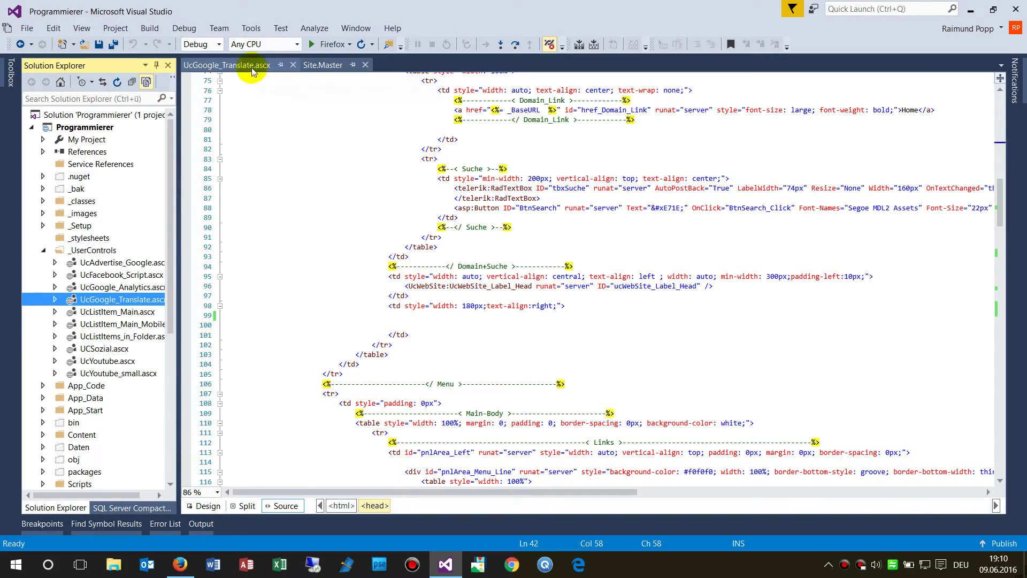
click(323, 64)
scroll(477, 345, down, 1)
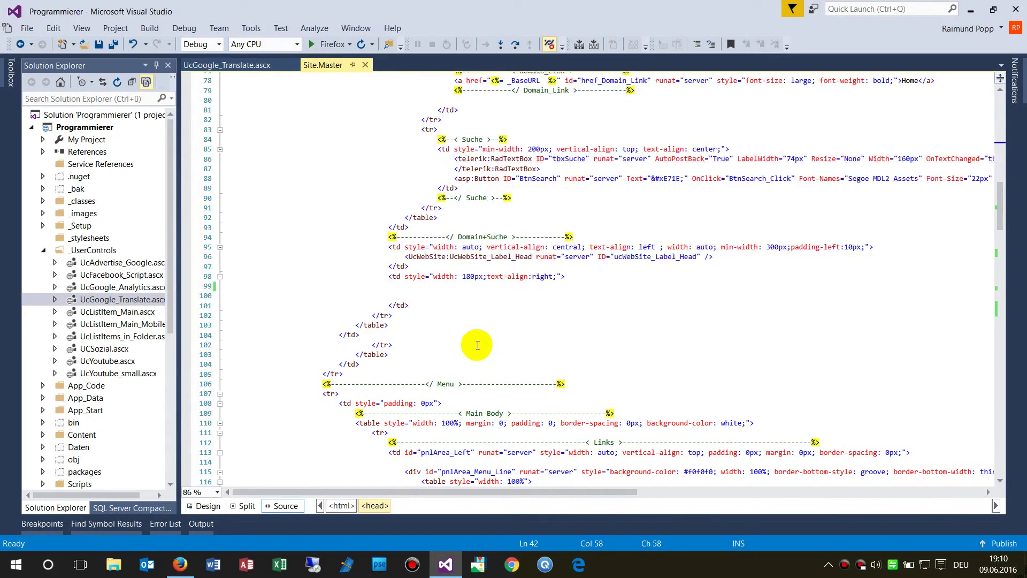
scroll(478, 345, down, 6)
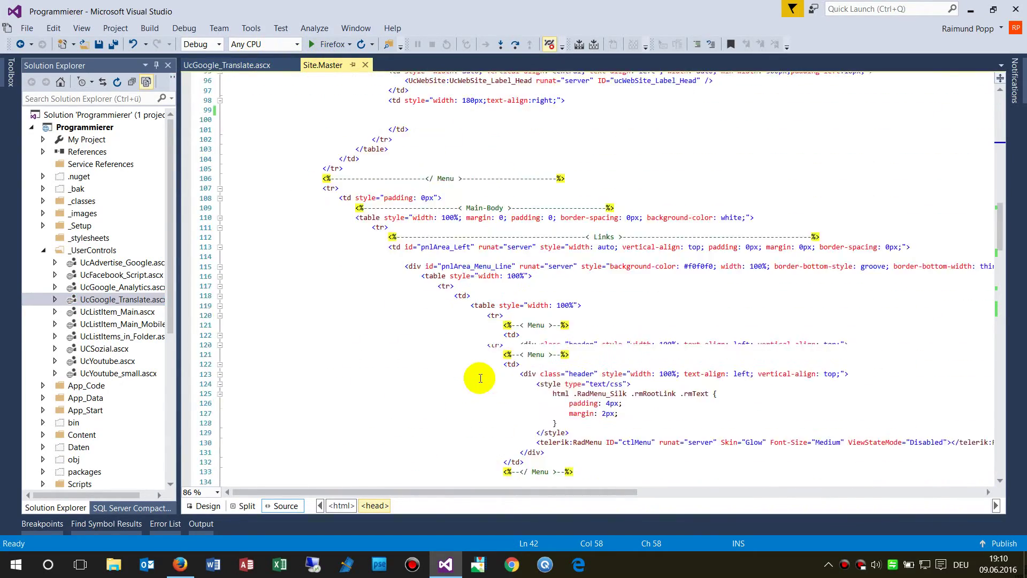
scroll(480, 378, down, 20)
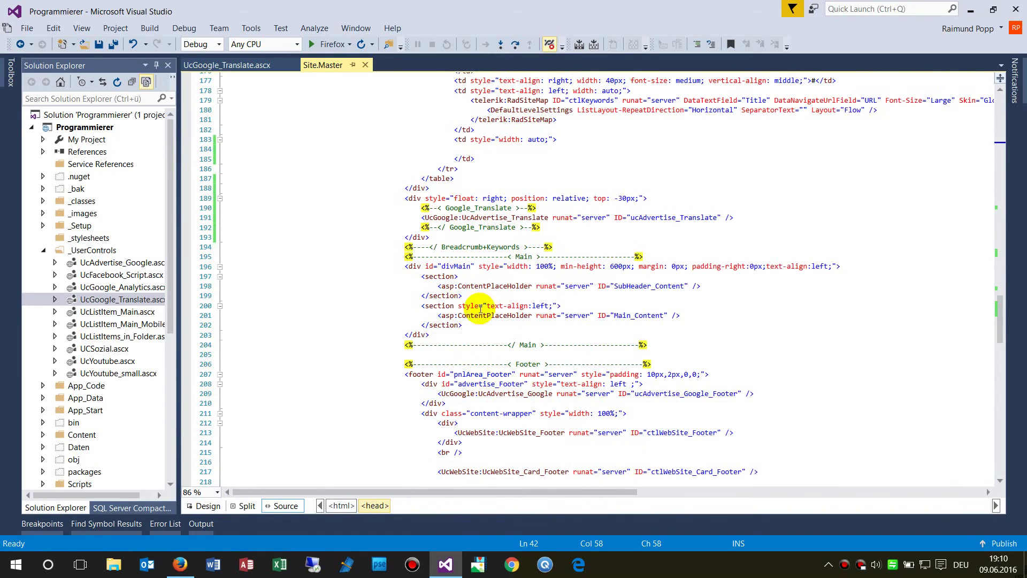
drag(422, 209, 596, 229)
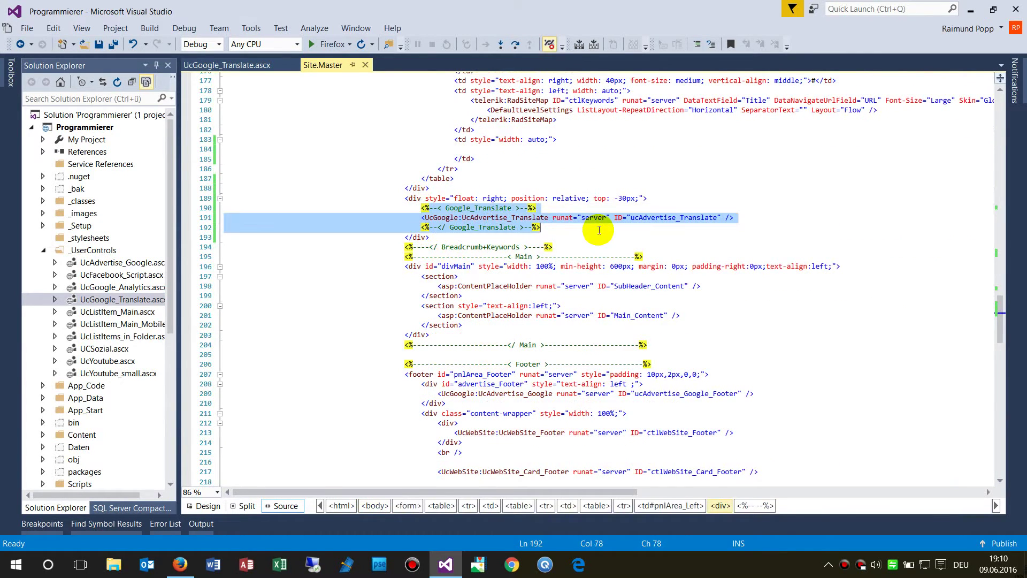
click(443, 219)
click(422, 218)
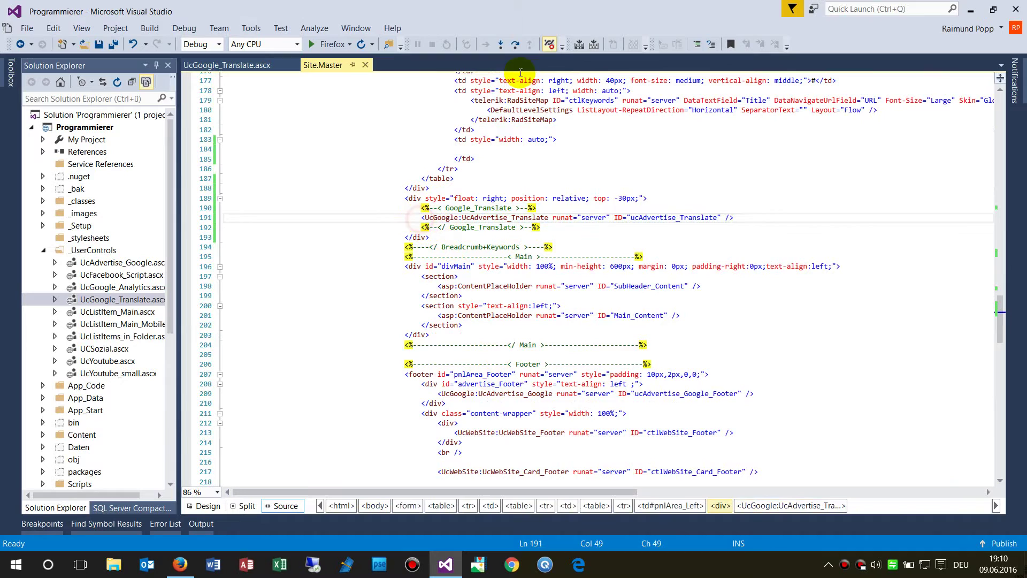
- Comment out the UcAdvertise_Translate line and paste Google's translate snippet on a new line below
click(787, 217)
key(Return)
key(Return)
key(Up)
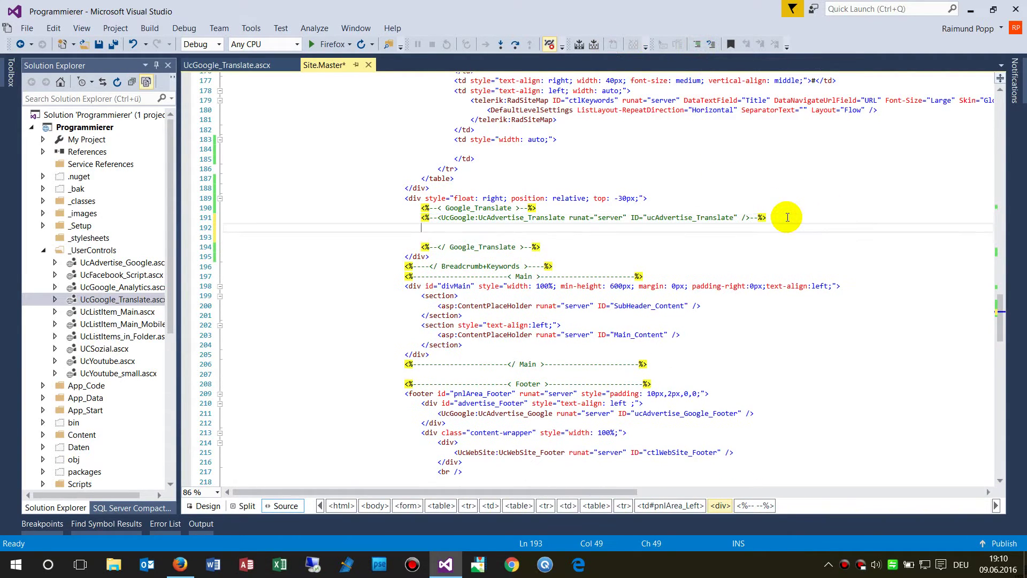
key(ctrl+v)
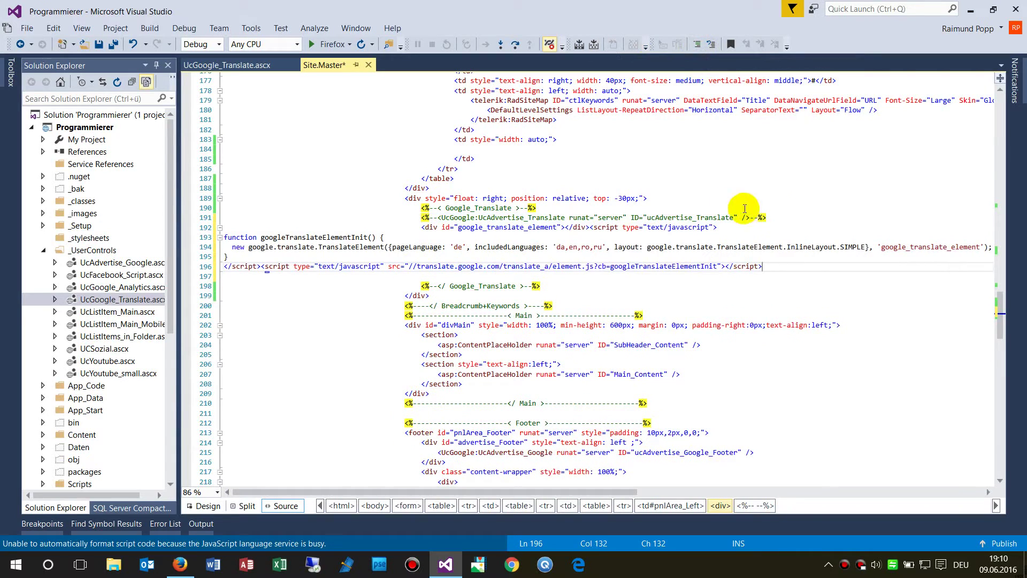
click(433, 229)
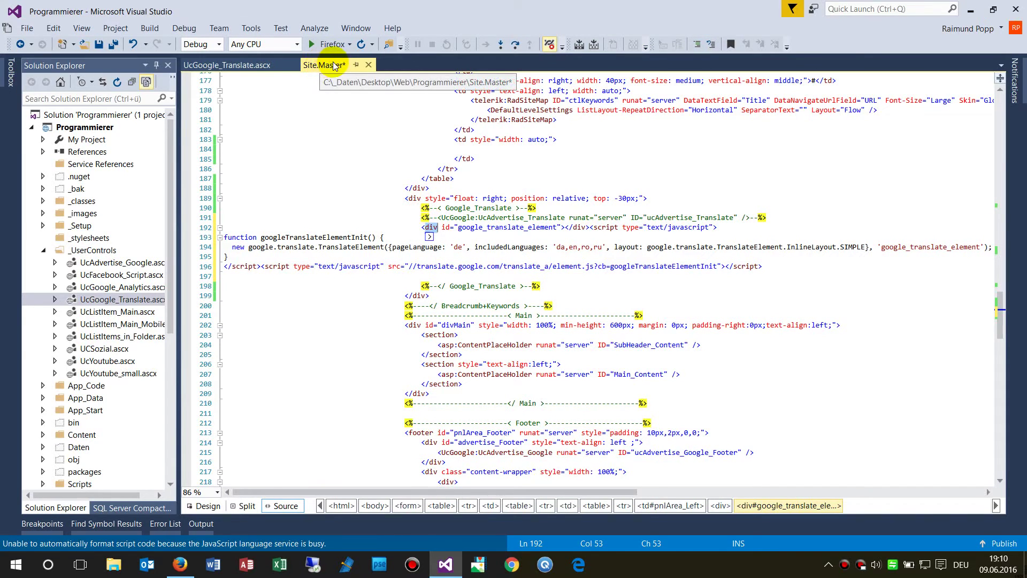
scroll(80, 436, down, 7)
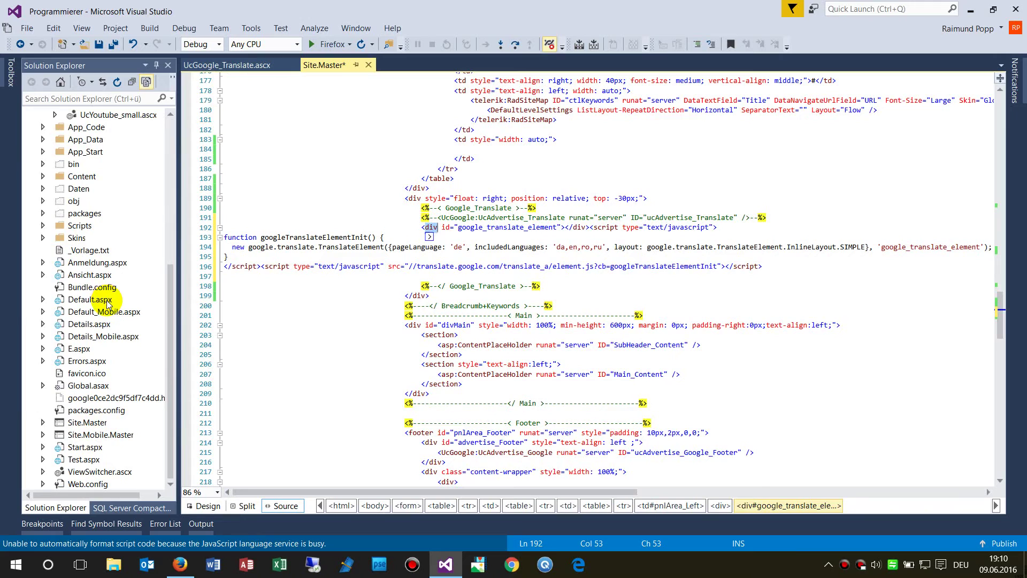
scroll(106, 302, up, 7)
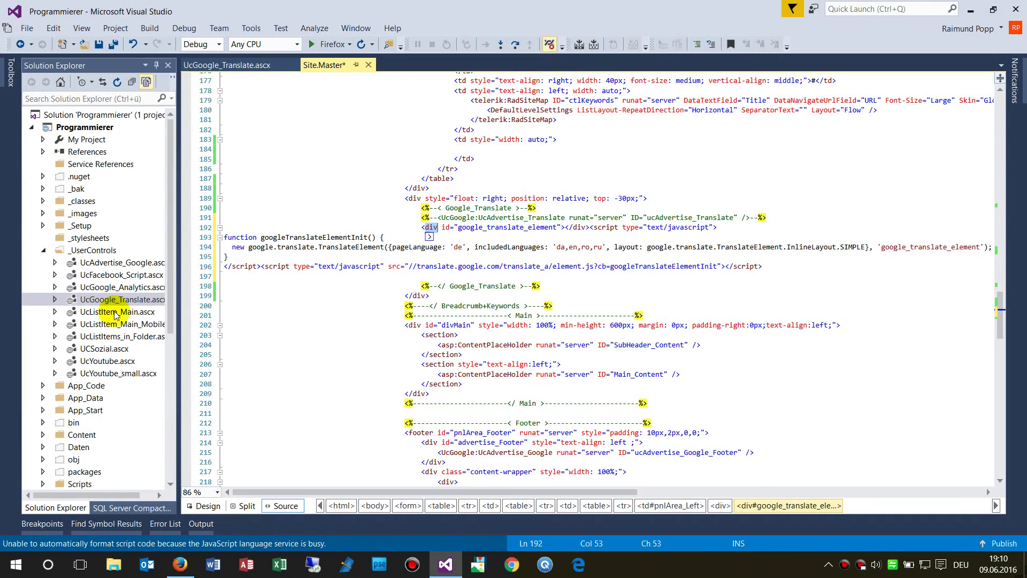
- Save Site.Master, build the site, and launch it in Firefox
click(369, 49)
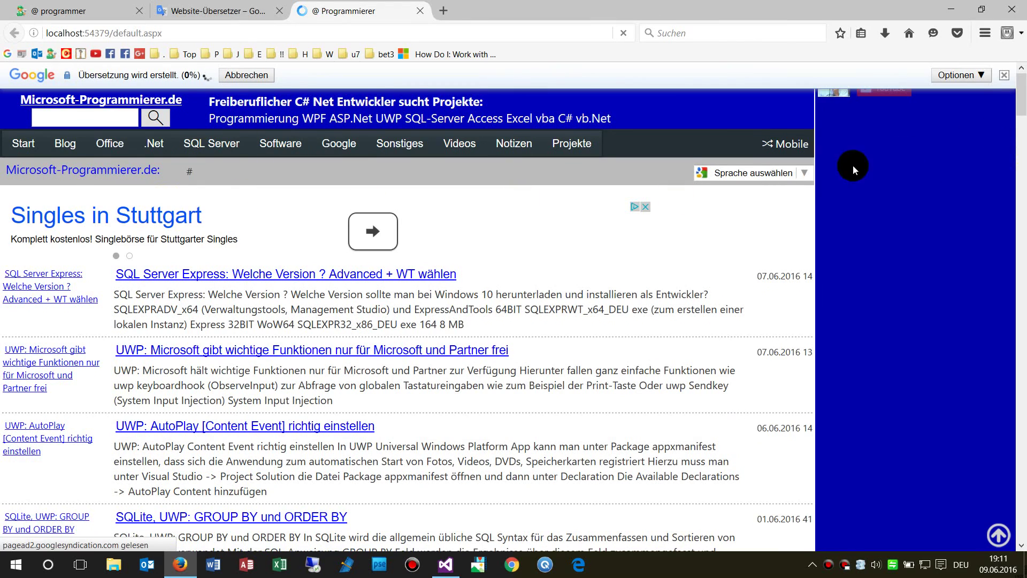
- Translate the localhost page into Rumänisch with the newly embedded Google language selector
click(804, 179)
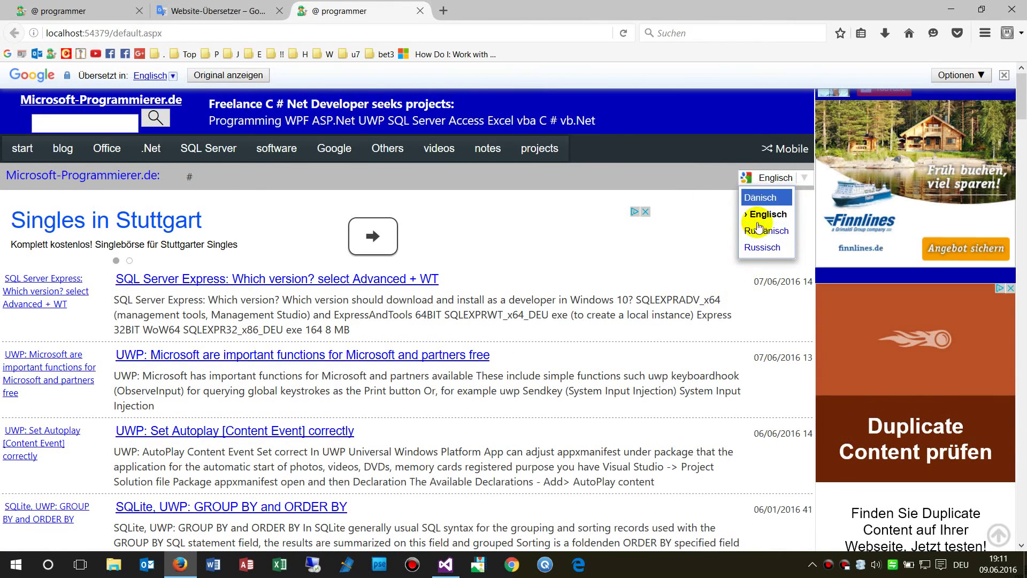
click(757, 233)
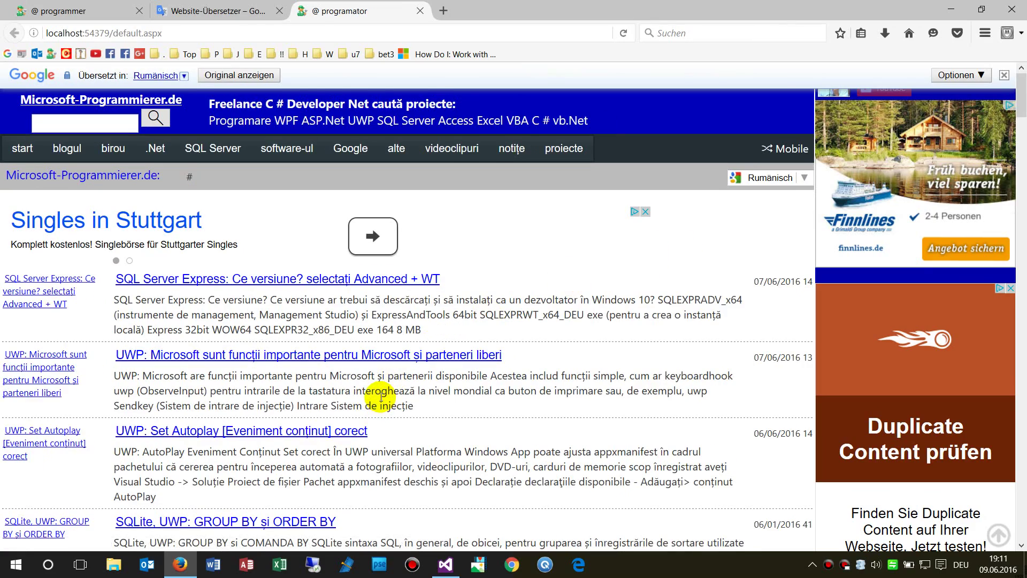
scroll(381, 397, down, 10)
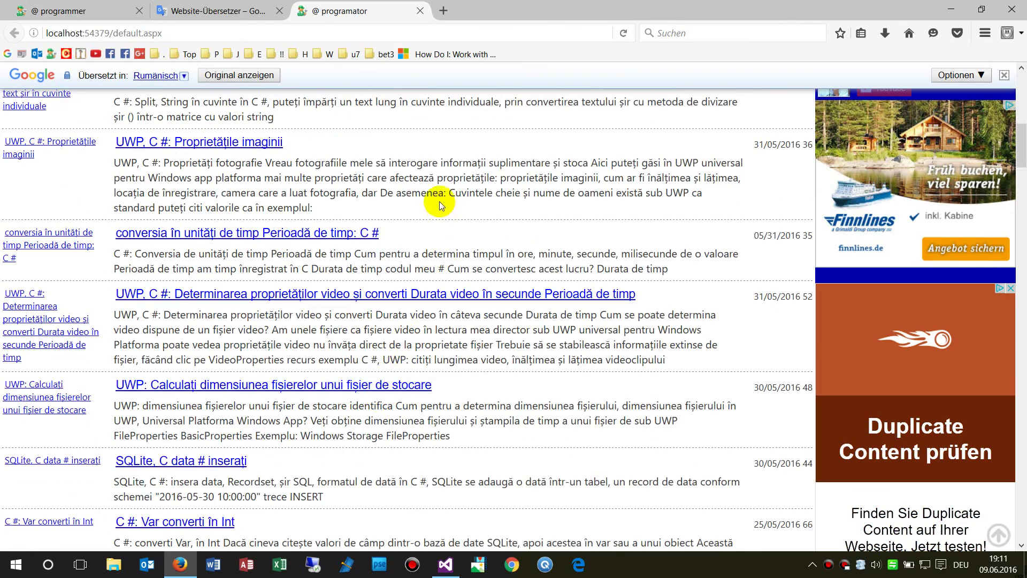